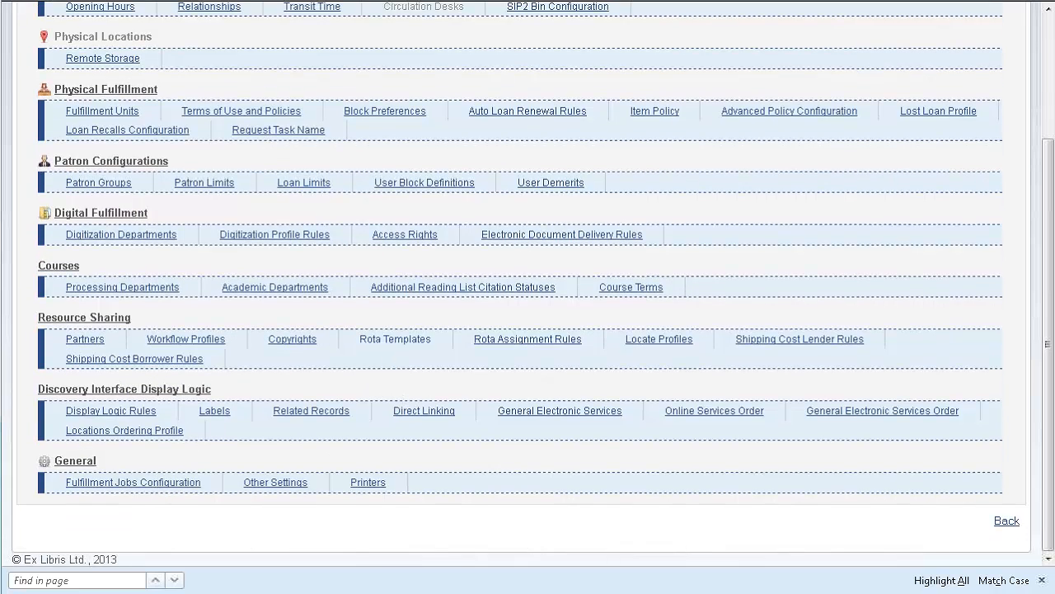
Create an active, non-ordered institution rota template with code InstRota and name Institution Level Rota, and save it to add members.
left_click(384, 342)
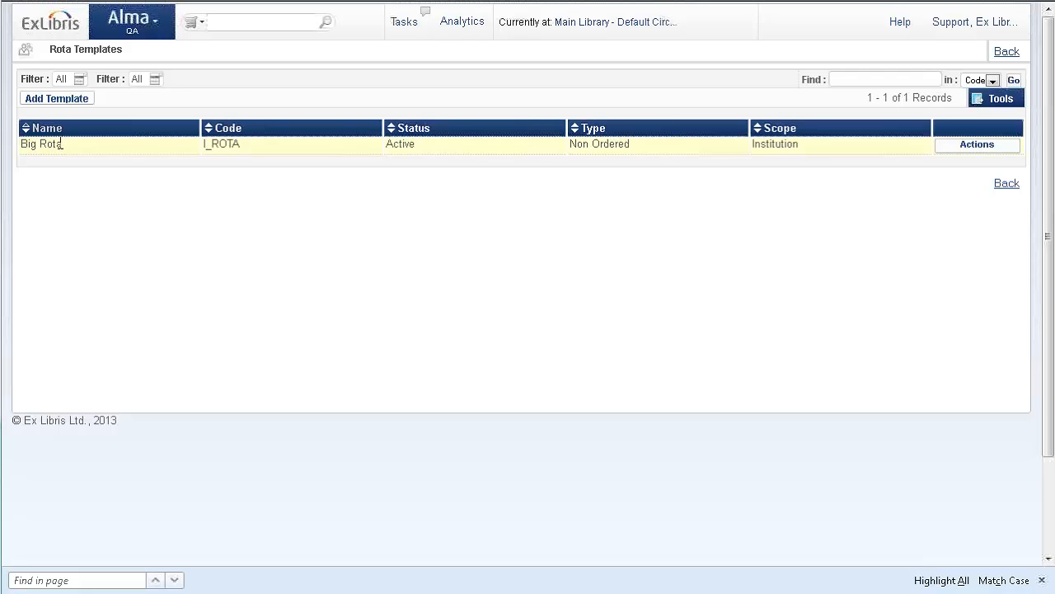
left_click(70, 100)
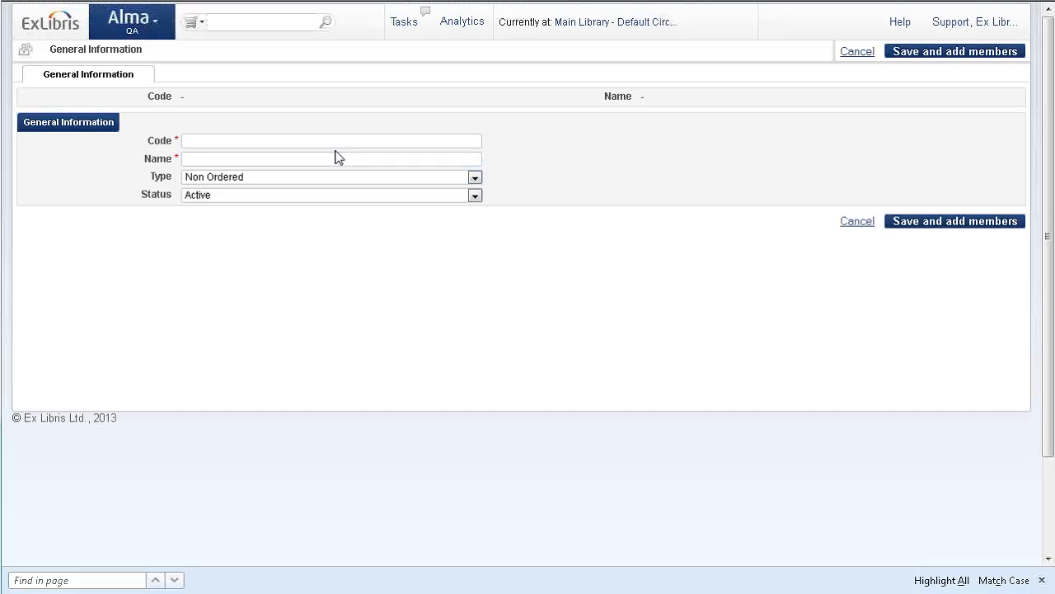
left_click(331, 141)
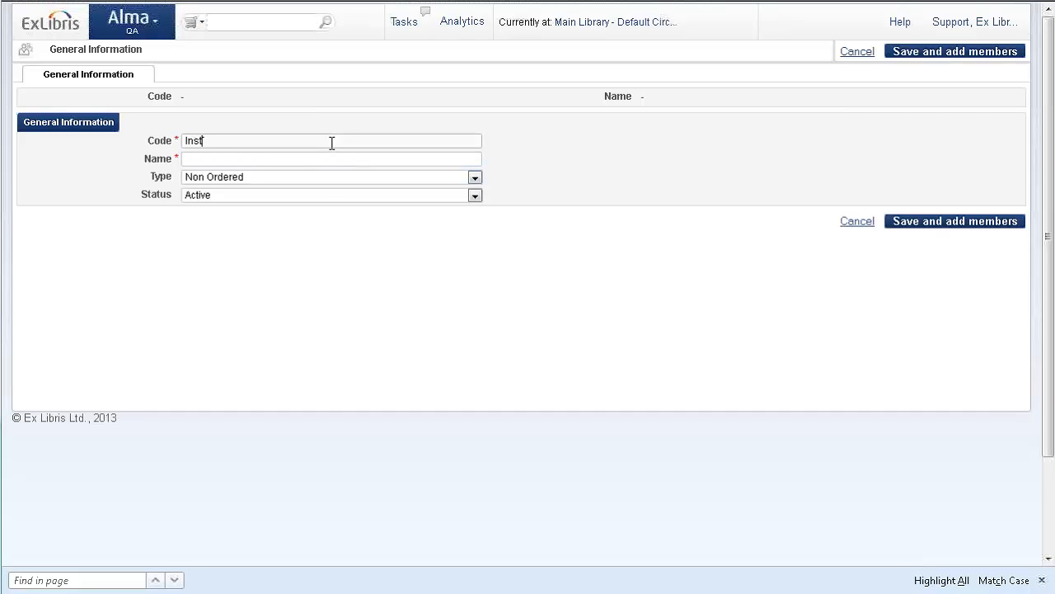
left_click(305, 160)
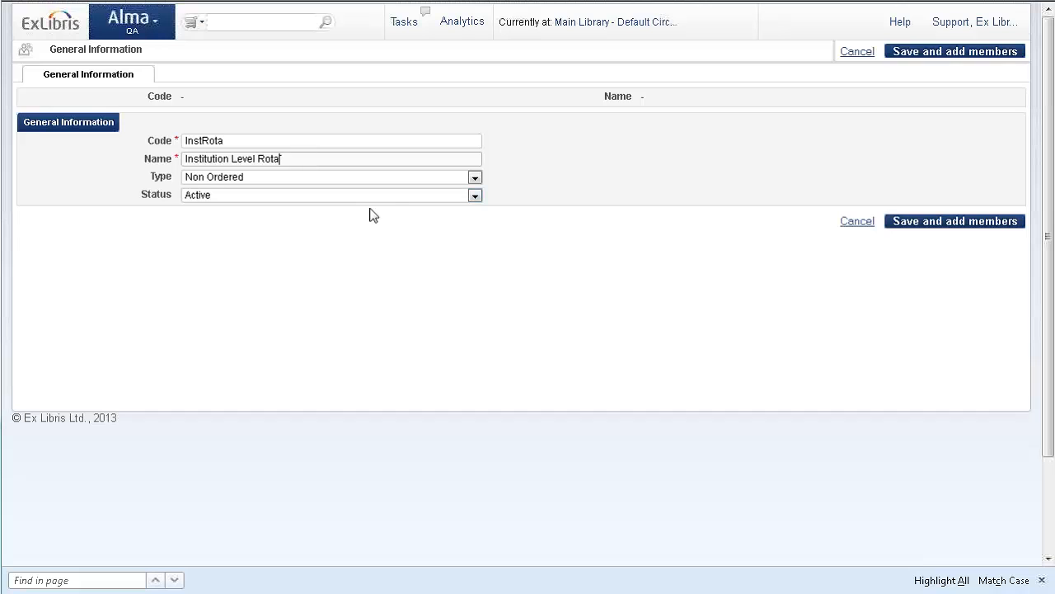
left_click(915, 224)
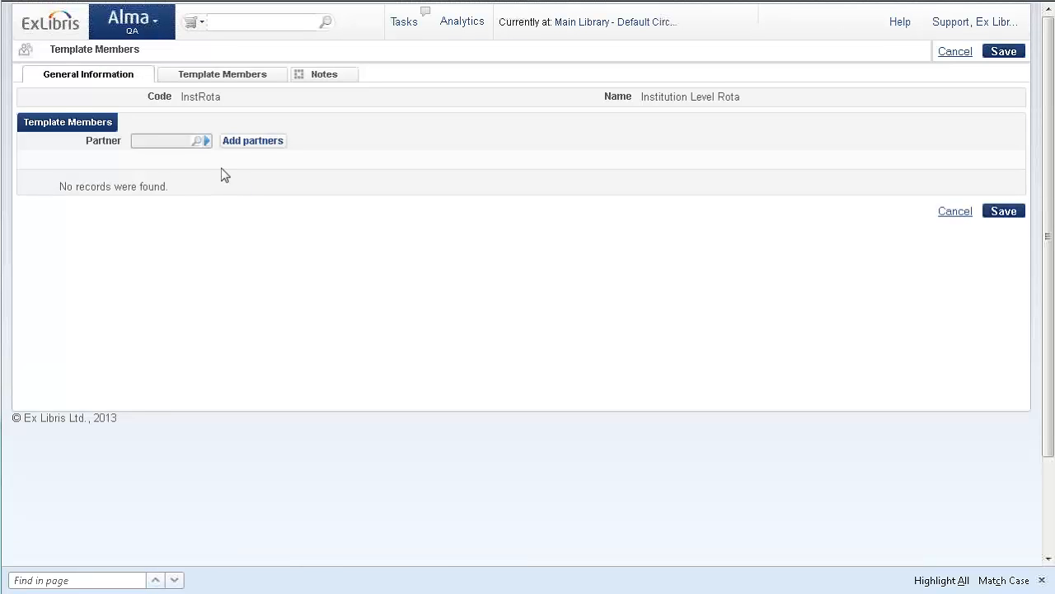
left_click(207, 141)
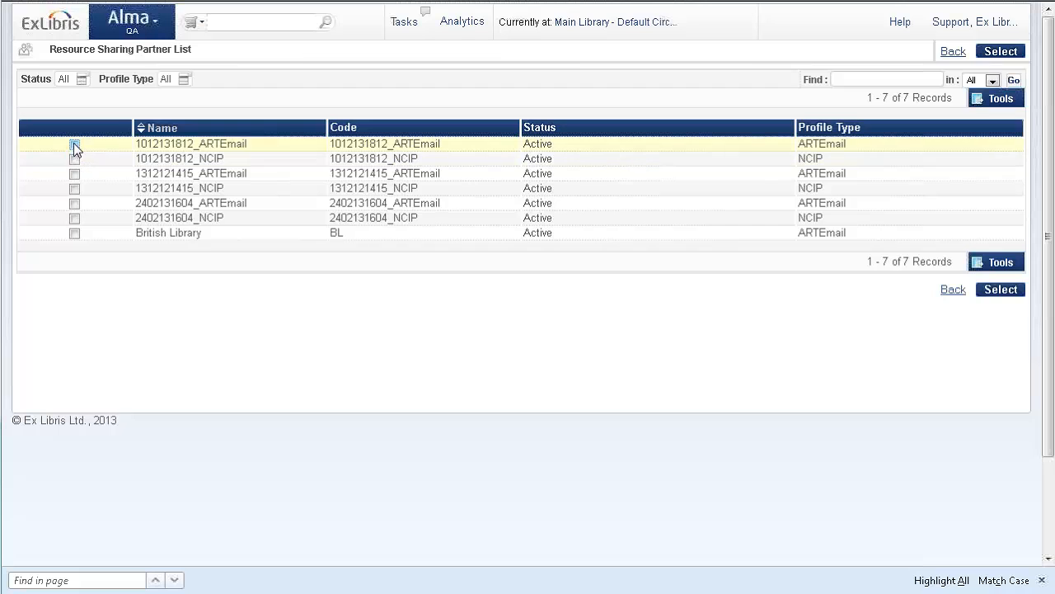
left_click(1001, 289)
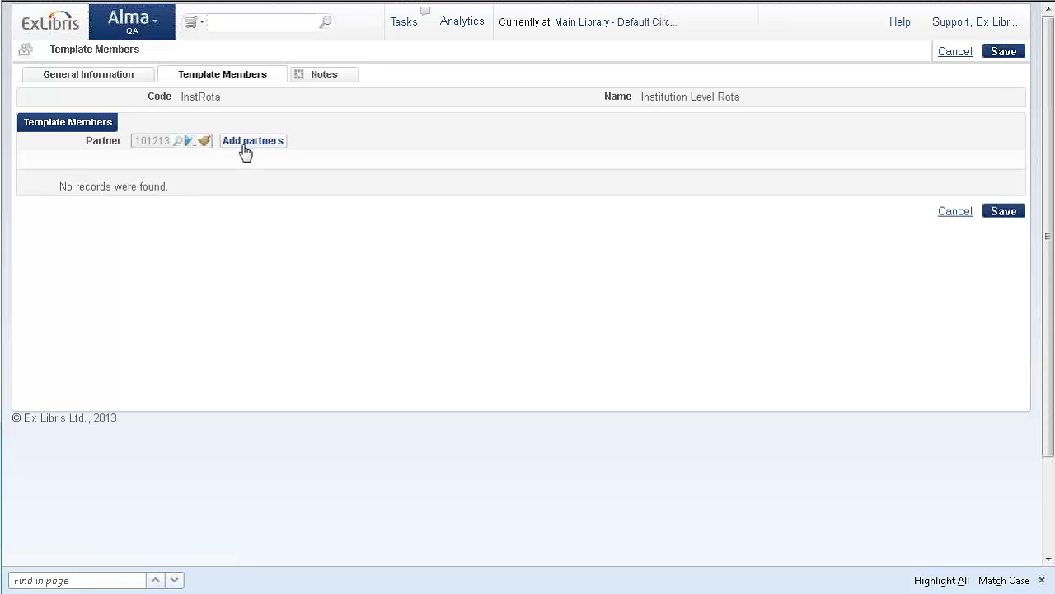
left_click(243, 143)
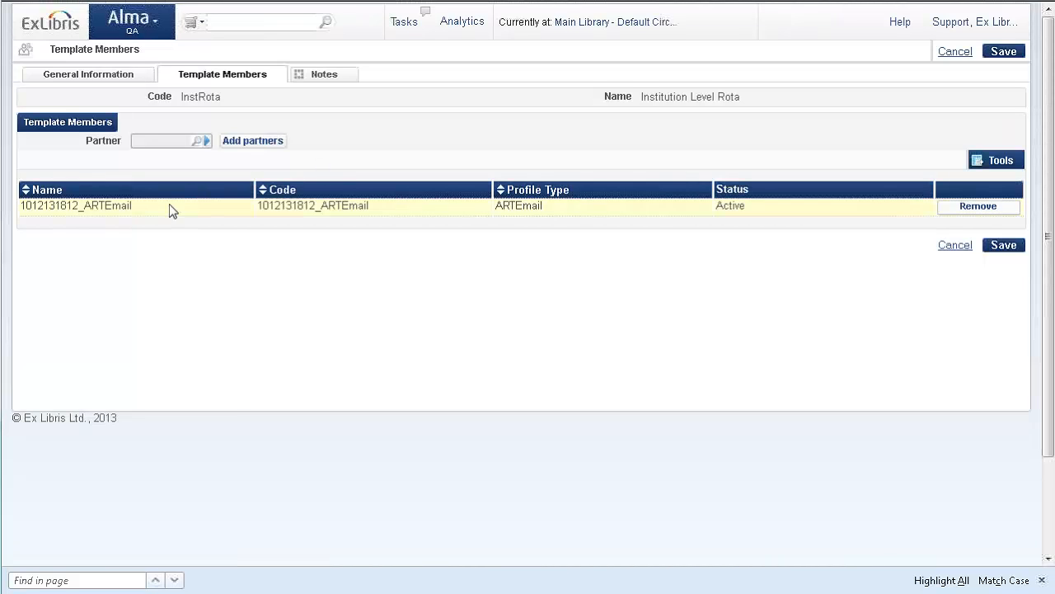
left_click(1003, 247)
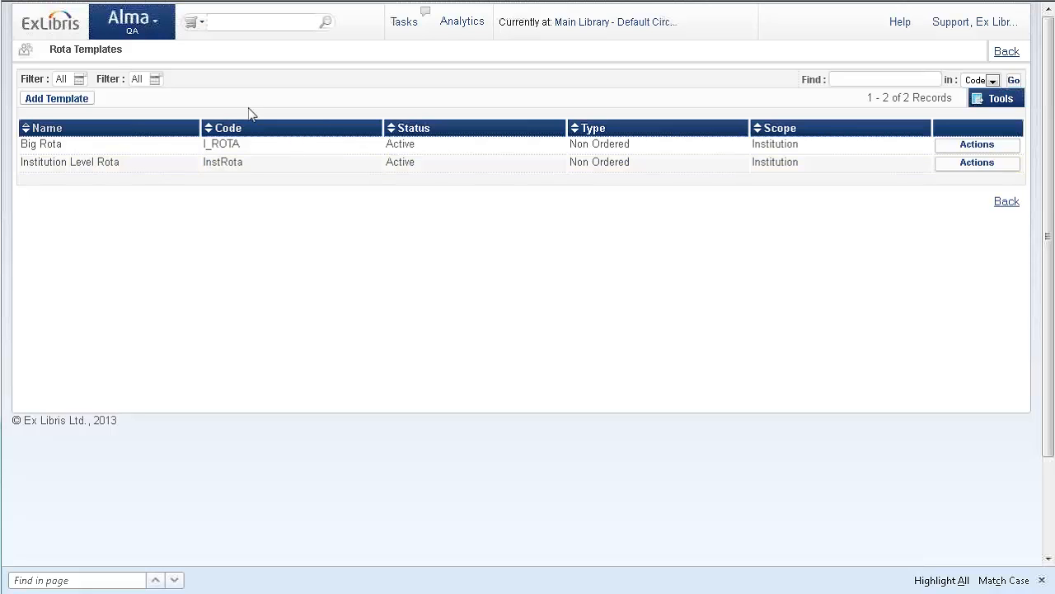
Open the fulfillment configuration and switch its scope to the Resource Sharing Library.
left_click(162, 28)
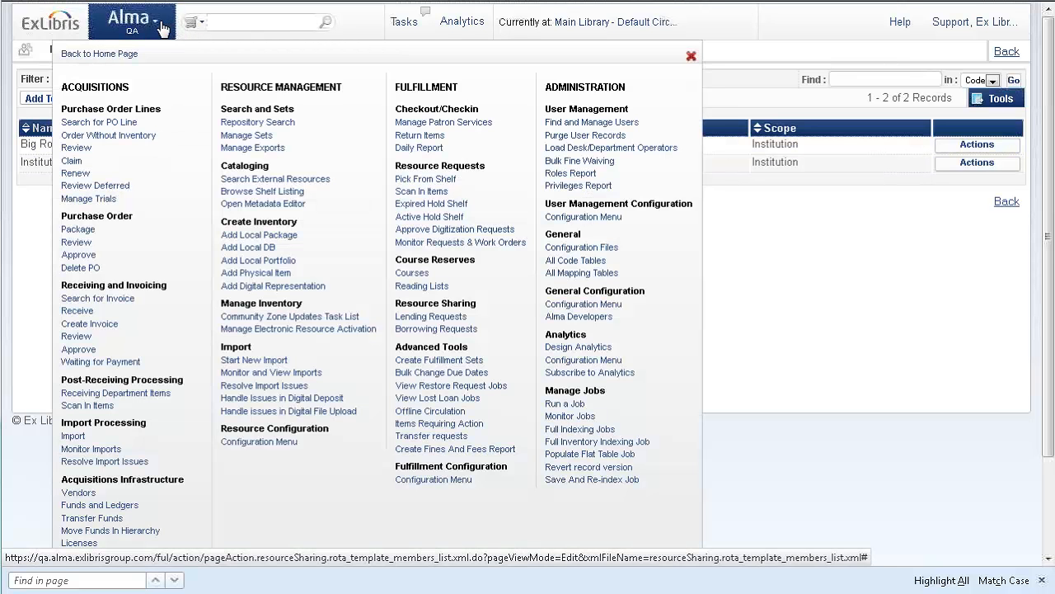
left_click(433, 481)
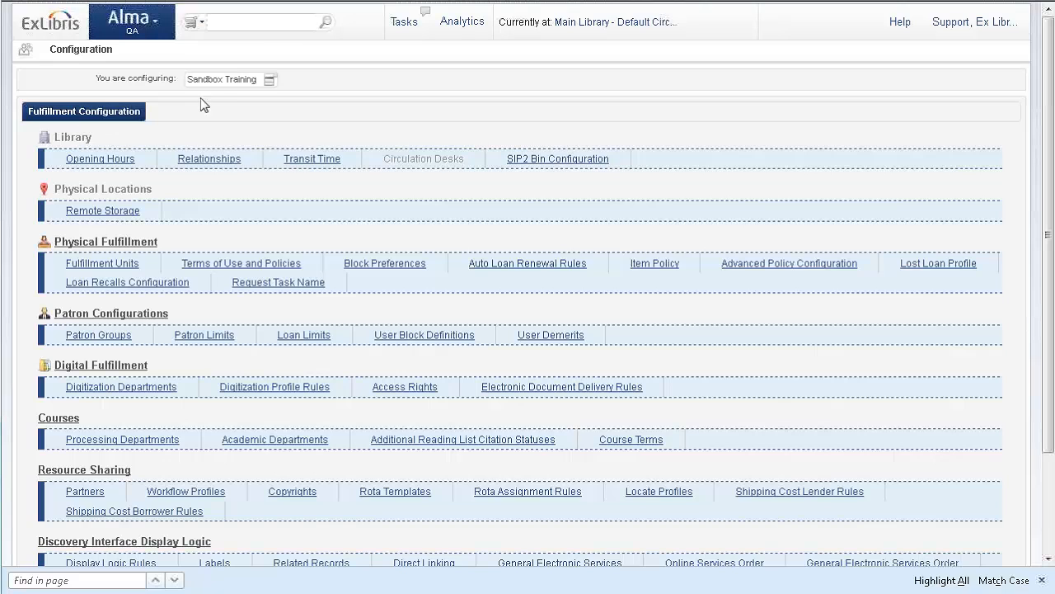
left_click(269, 79)
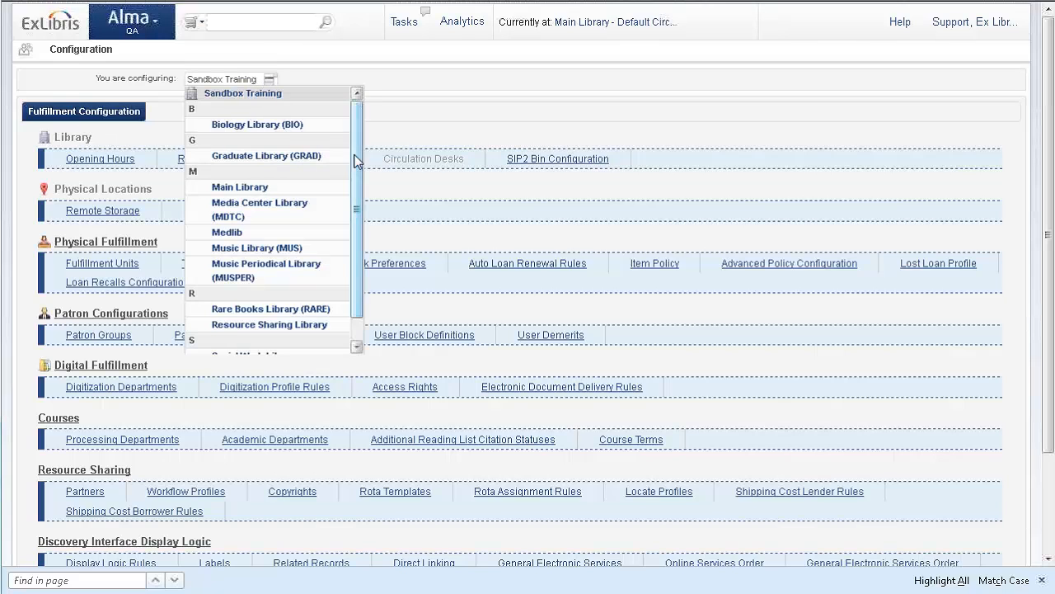
scroll(358, 165, "down", 1)
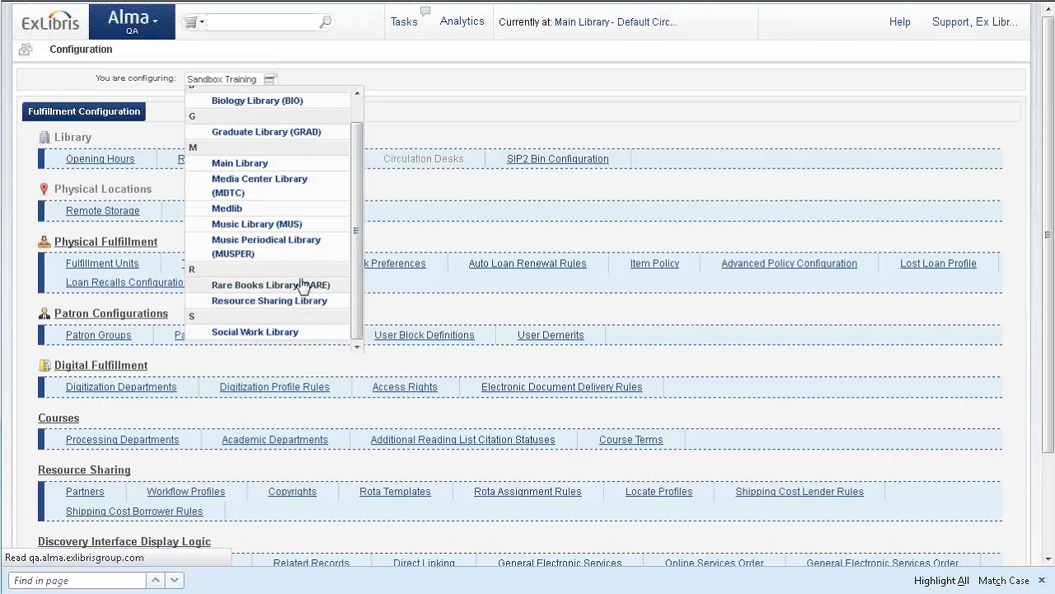
left_click(281, 302)
scroll(307, 219, "down", 4)
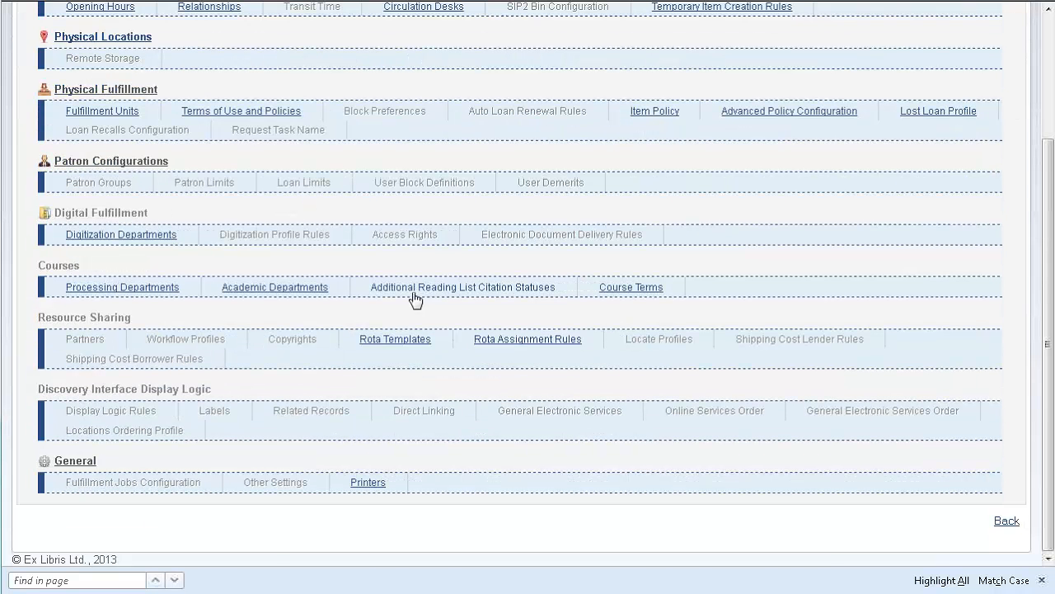
Create an active, non-ordered rota template with Library-Level Rota as both code and name, and save it to add members.
left_click(525, 338)
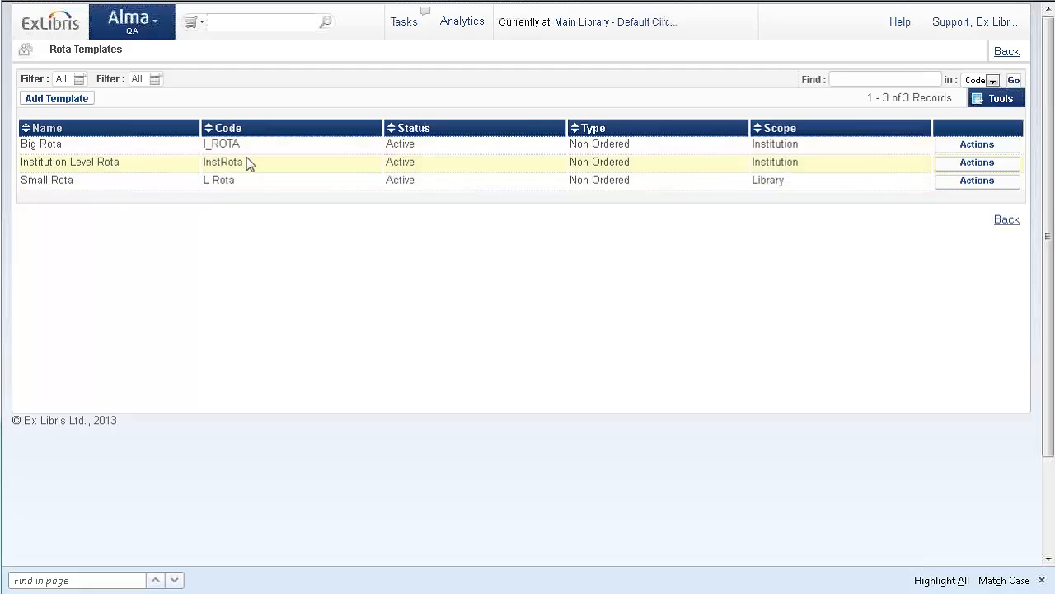
left_click(76, 103)
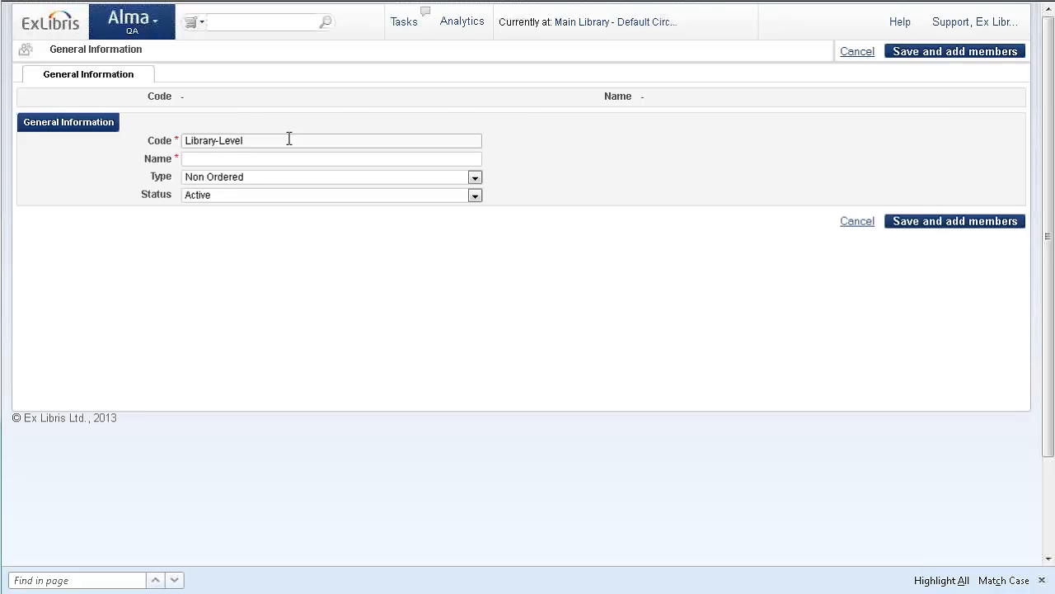
left_click_drag(289, 139, 191, 145)
key("ctrl+c")
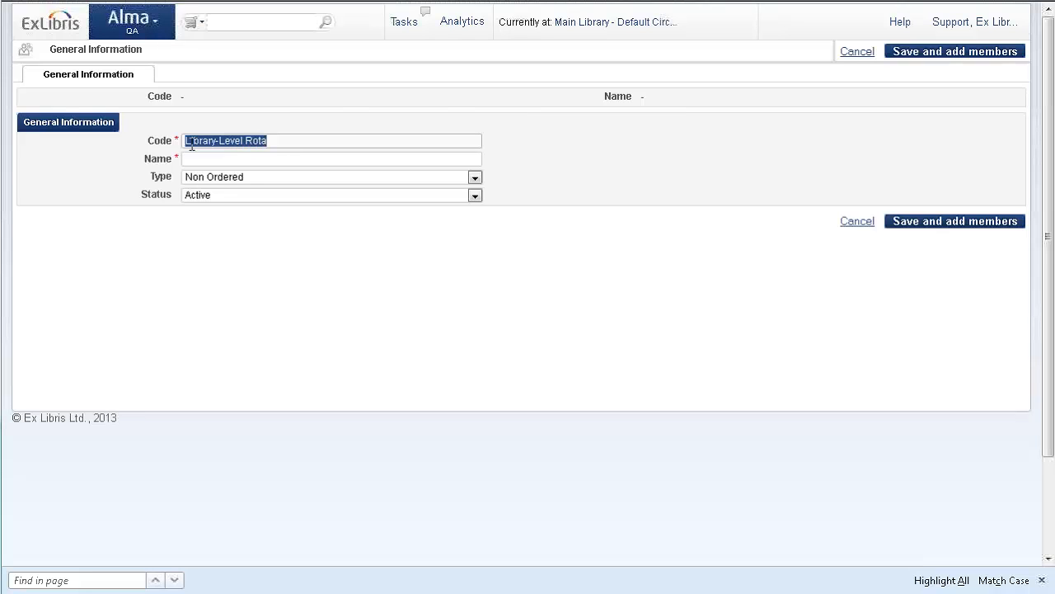
left_click(206, 157)
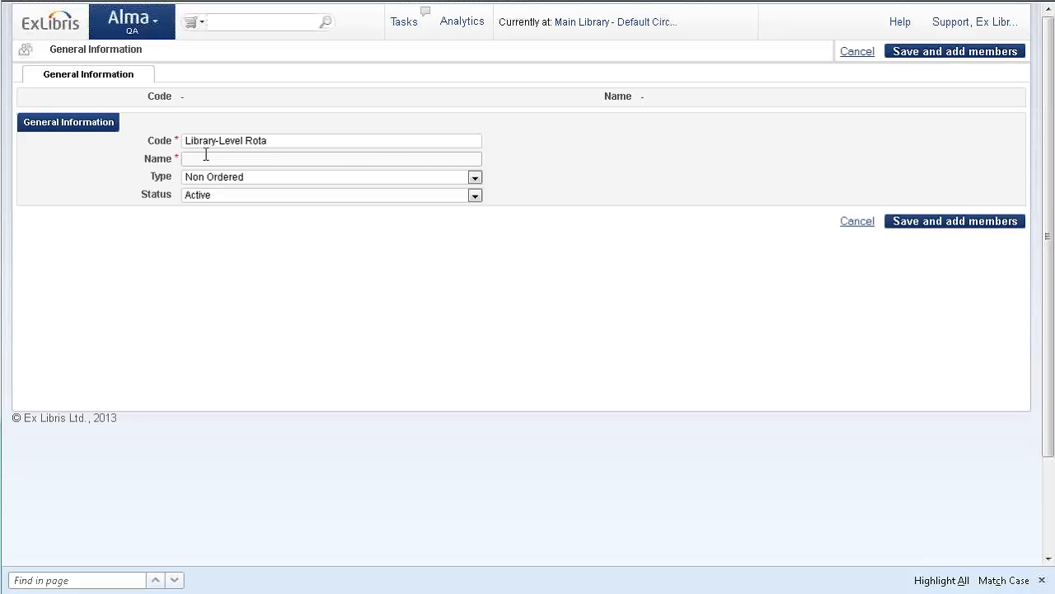
key("ctrl+v")
left_click(980, 223)
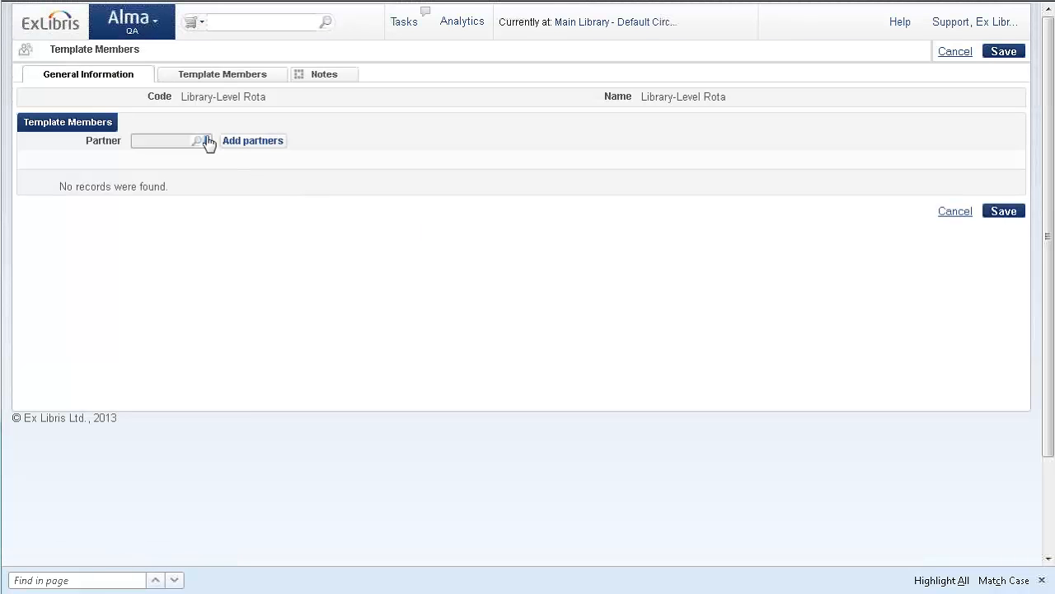
left_click(207, 141)
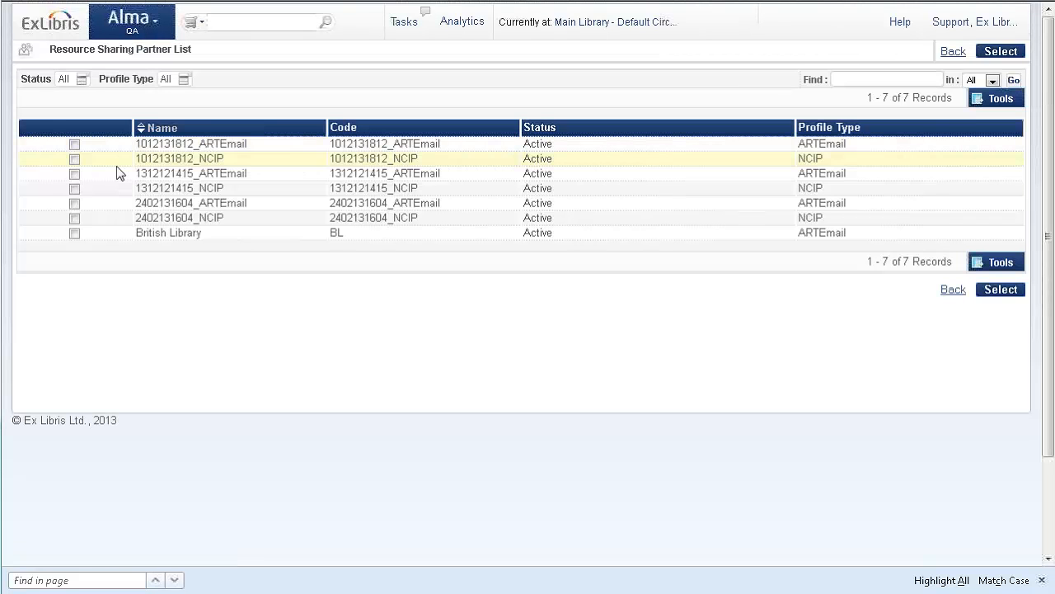
left_click(1006, 290)
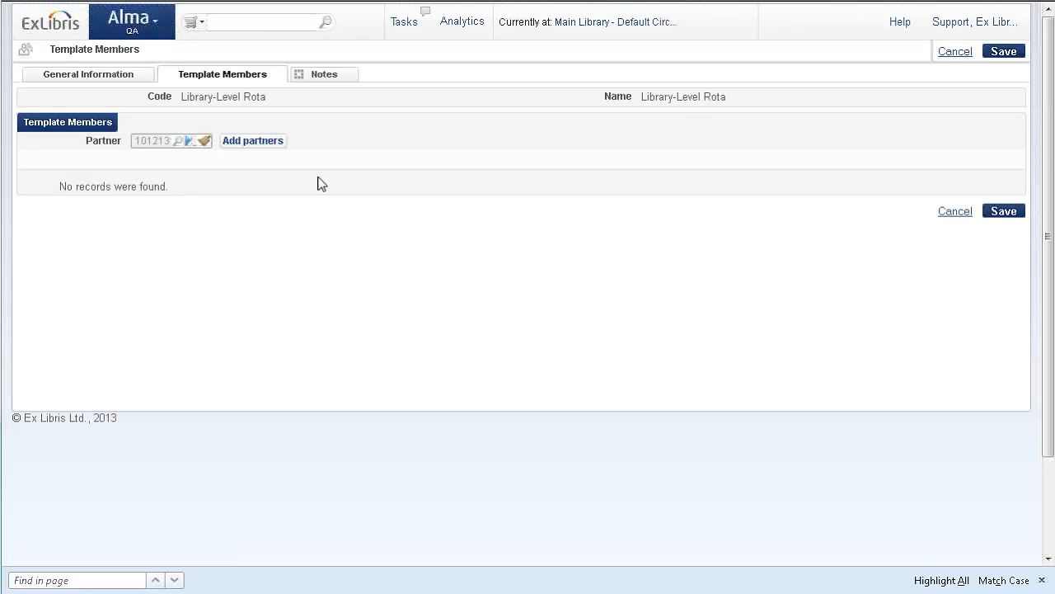
left_click(253, 141)
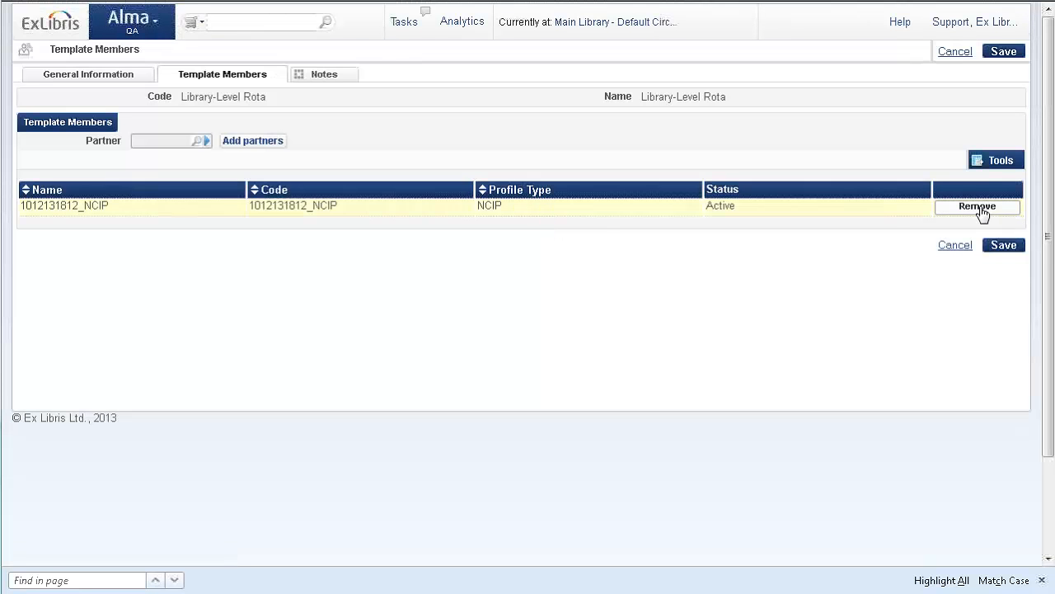
left_click(1004, 246)
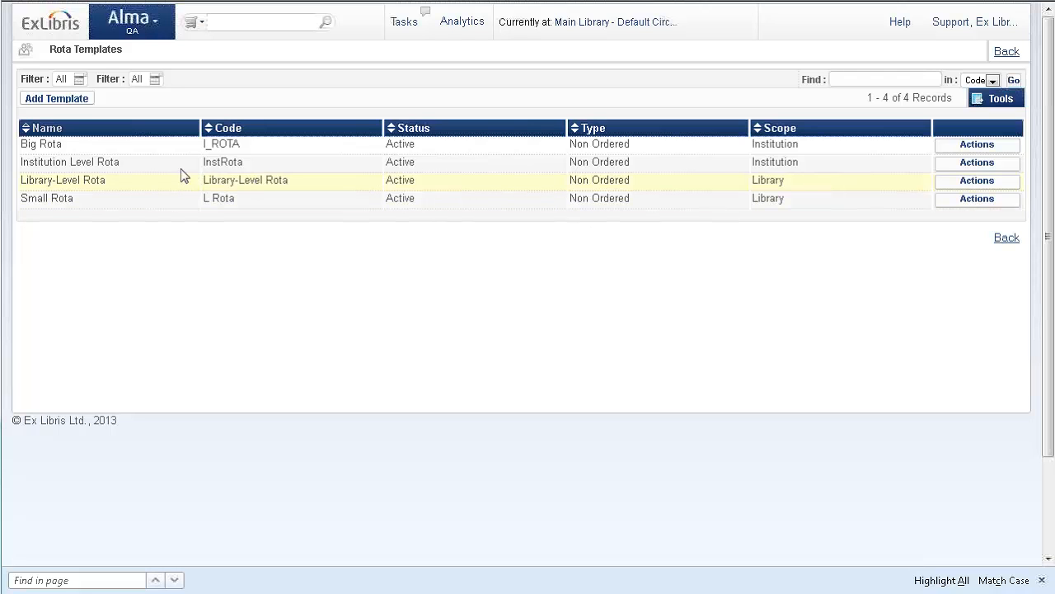
Switch the fulfillment configuration scope to Sandbox Training and view the rota templates available at institution level.
left_click(157, 23)
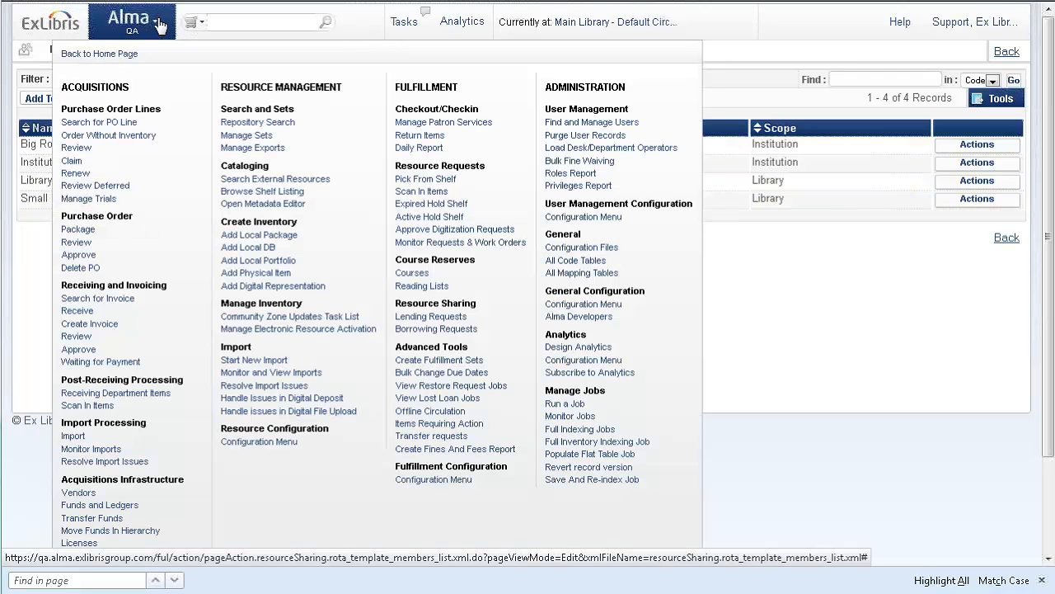
left_click(441, 480)
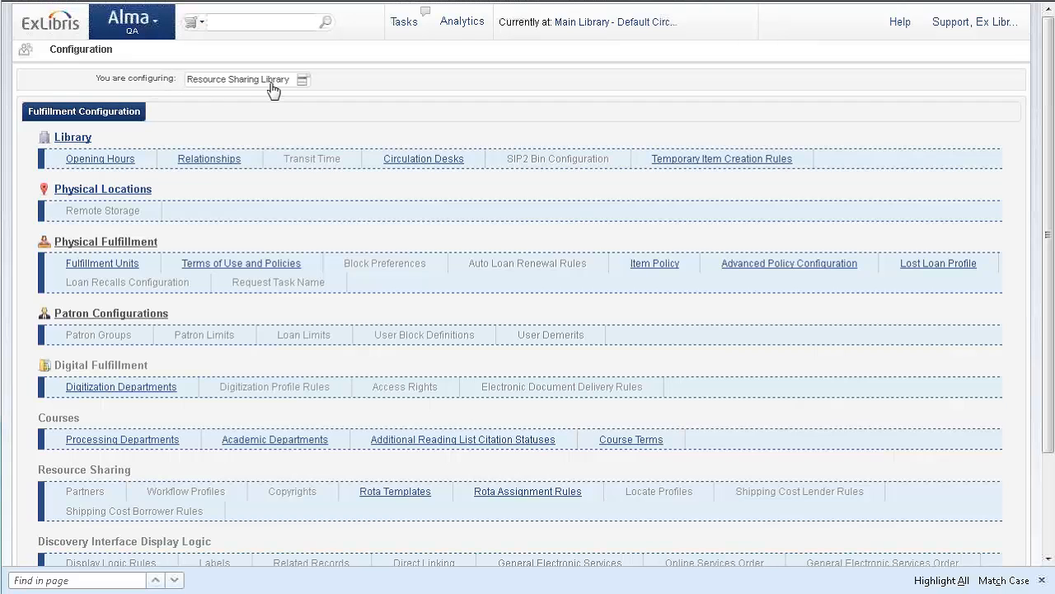
left_click(273, 89)
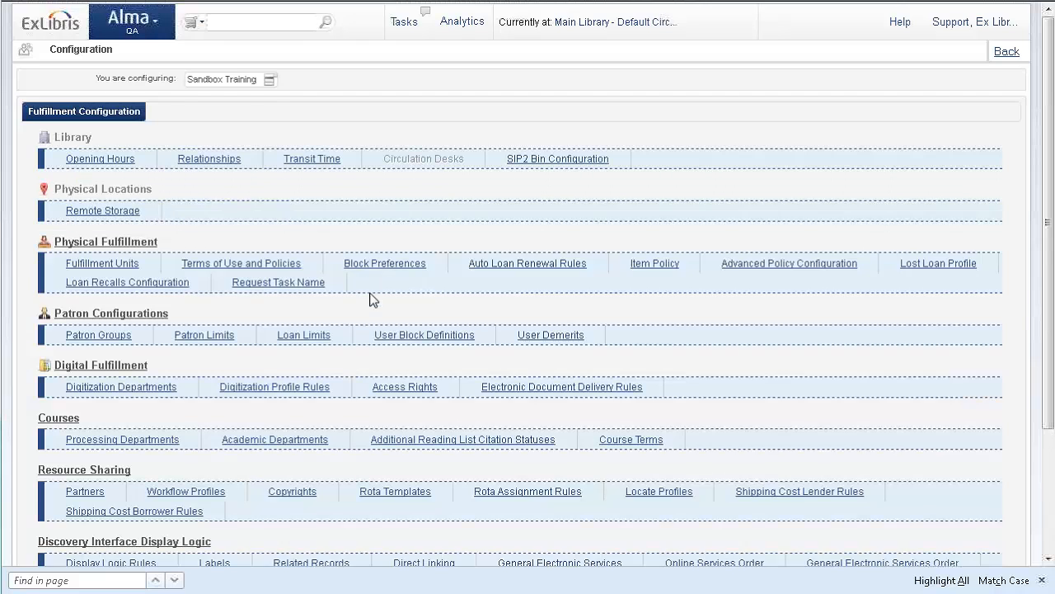
scroll(370, 296, "down", 2)
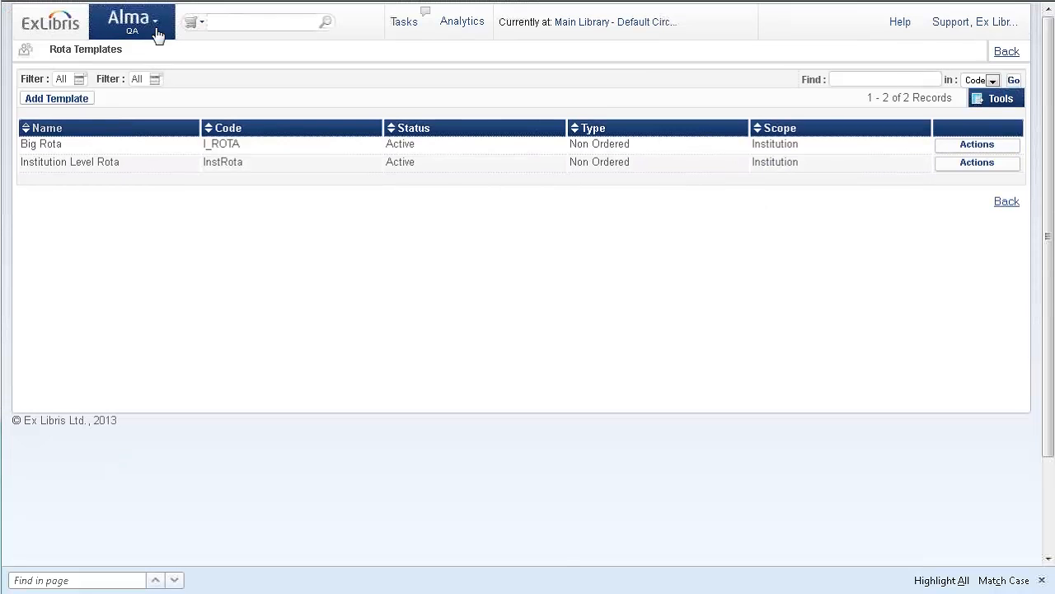
Start a manual resource sharing borrowing request with the citation type Book.
left_click(159, 33)
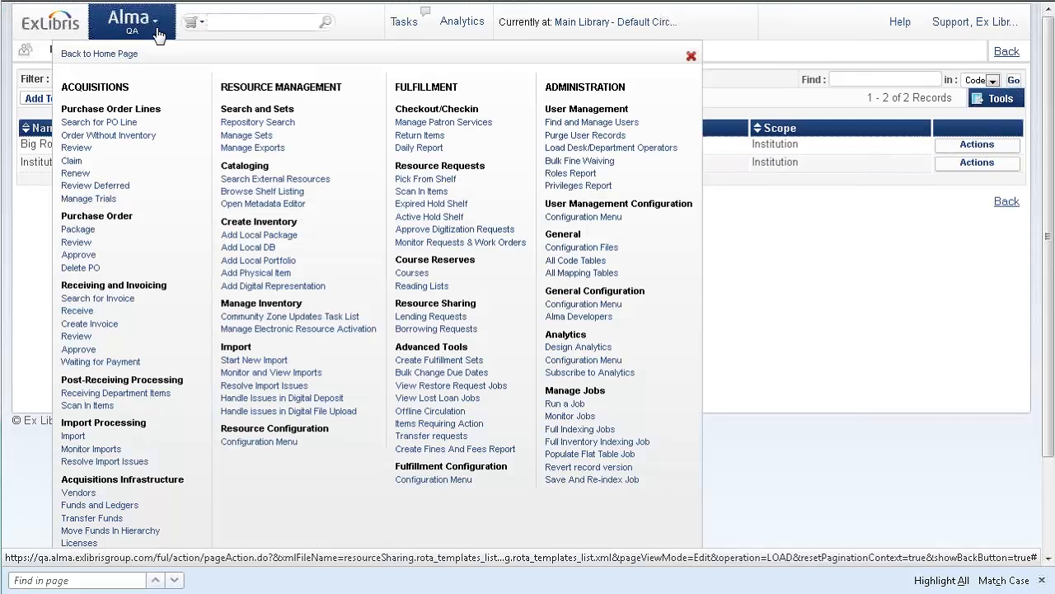
left_click(434, 329)
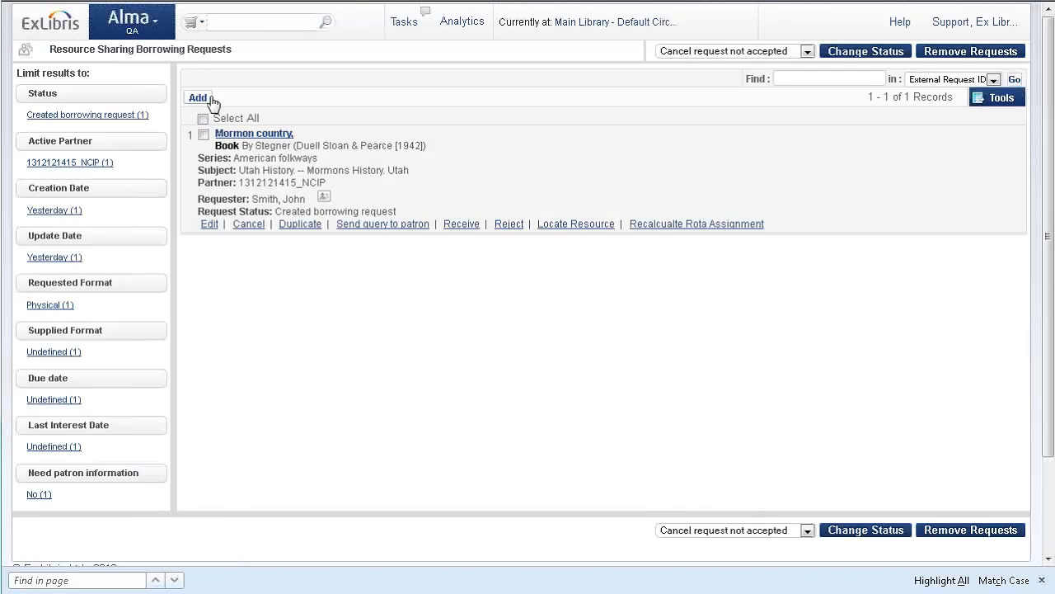
left_click(210, 98)
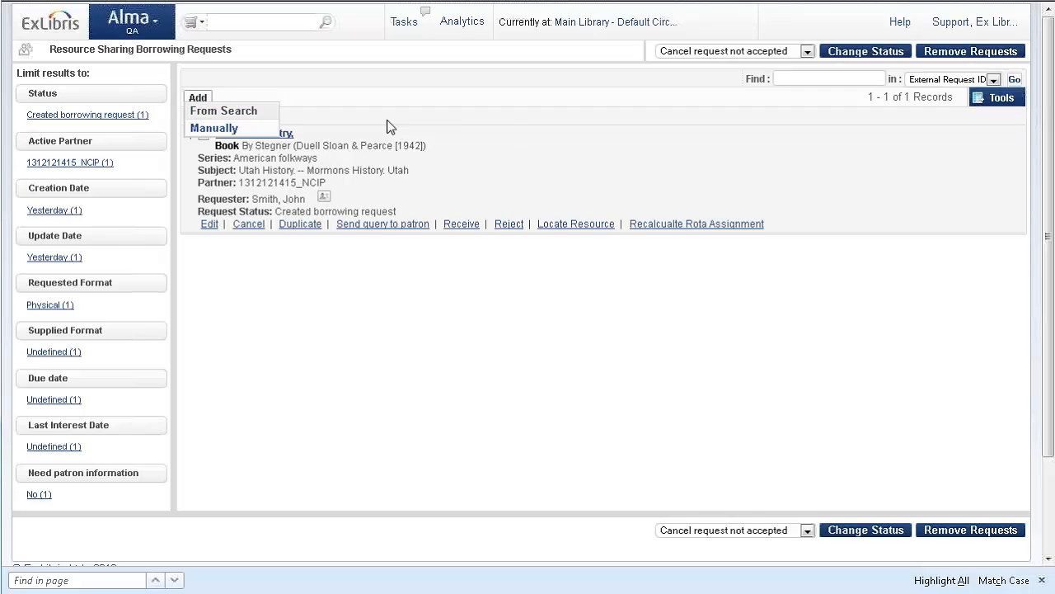
left_click(229, 128)
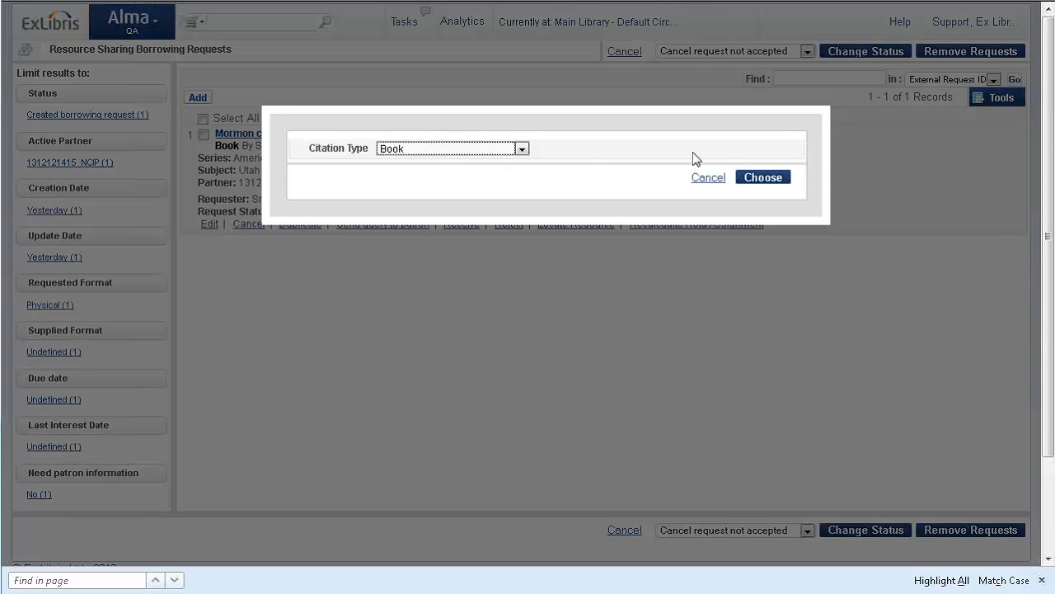
left_click(773, 180)
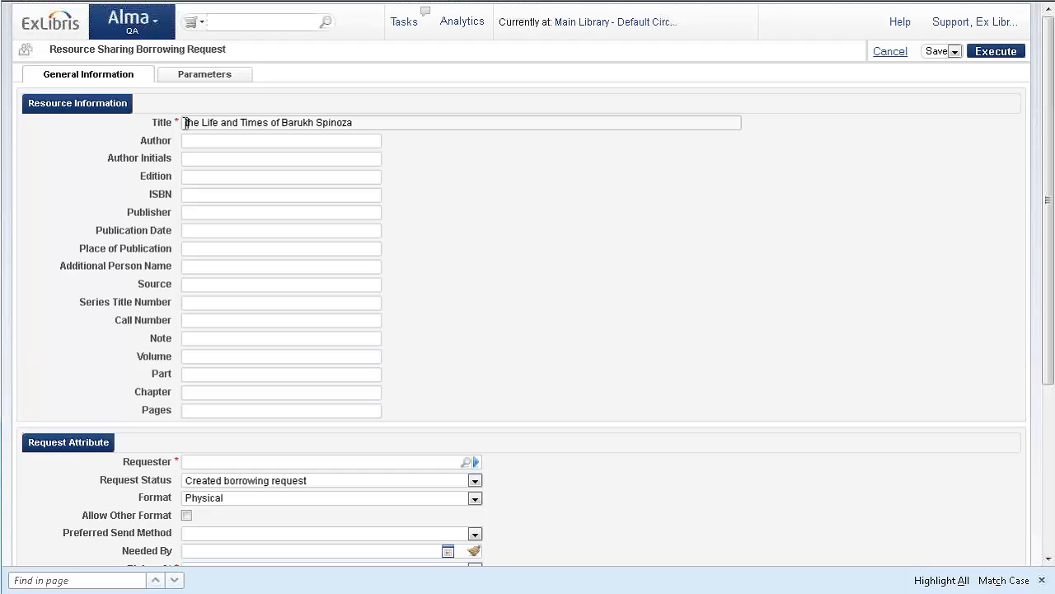
Set the borrowing request's title to "The Life and Times of Barukh Spinoza".
key("Delete")
type("T")
left_click(451, 236)
Search all users by the requester's first name and assign the matching Faculty user, expiring 11/12/2012, as the request's requester.
scroll(447, 258, "down", 1)
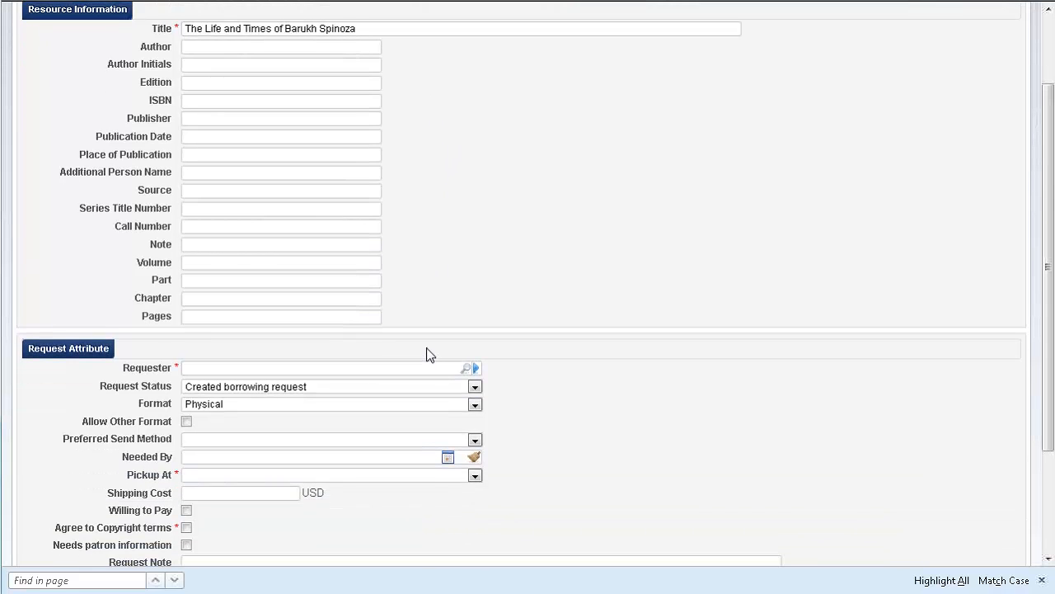
scroll(427, 355, "down", 1)
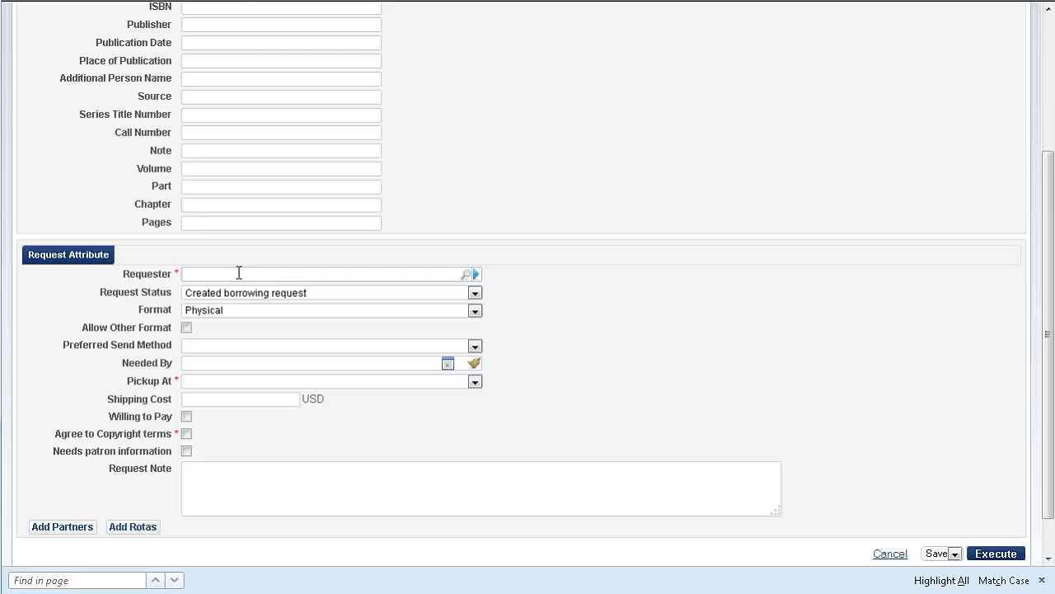
left_click(476, 277)
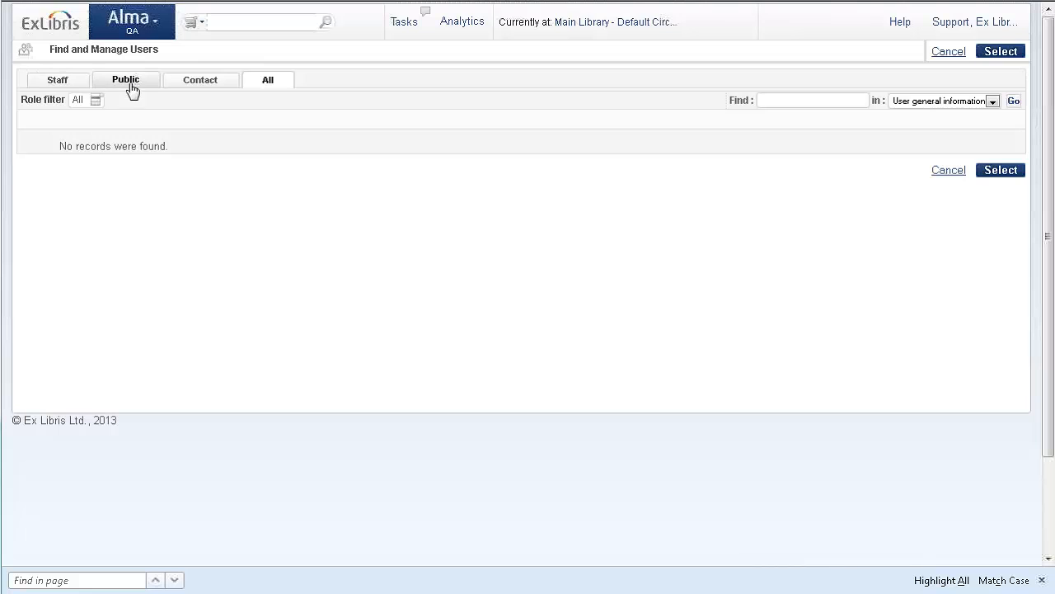
left_click(780, 100)
type("john")
key("Return")
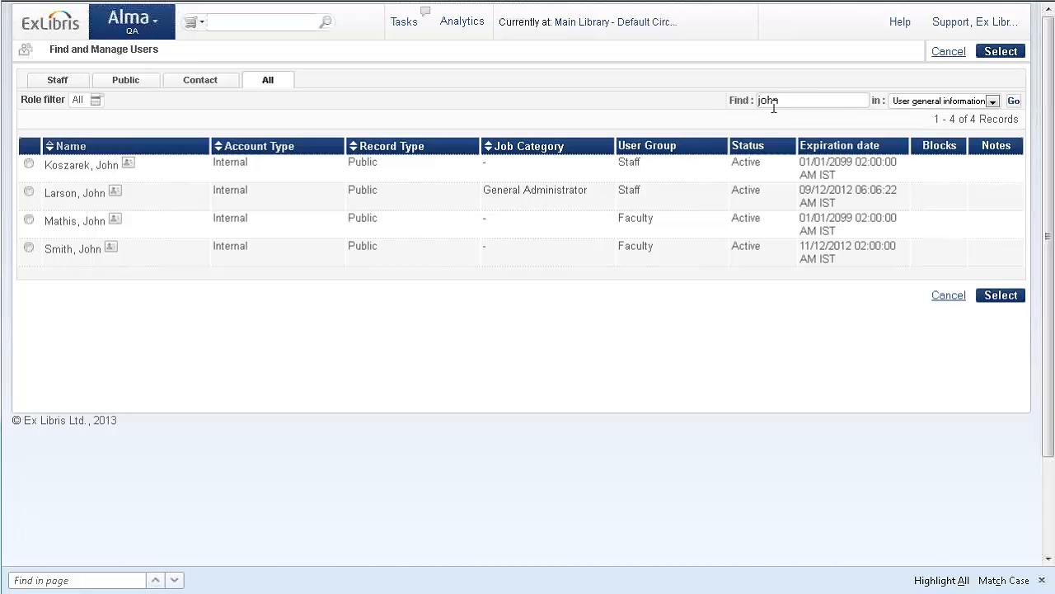
left_click(29, 249)
left_click(1006, 296)
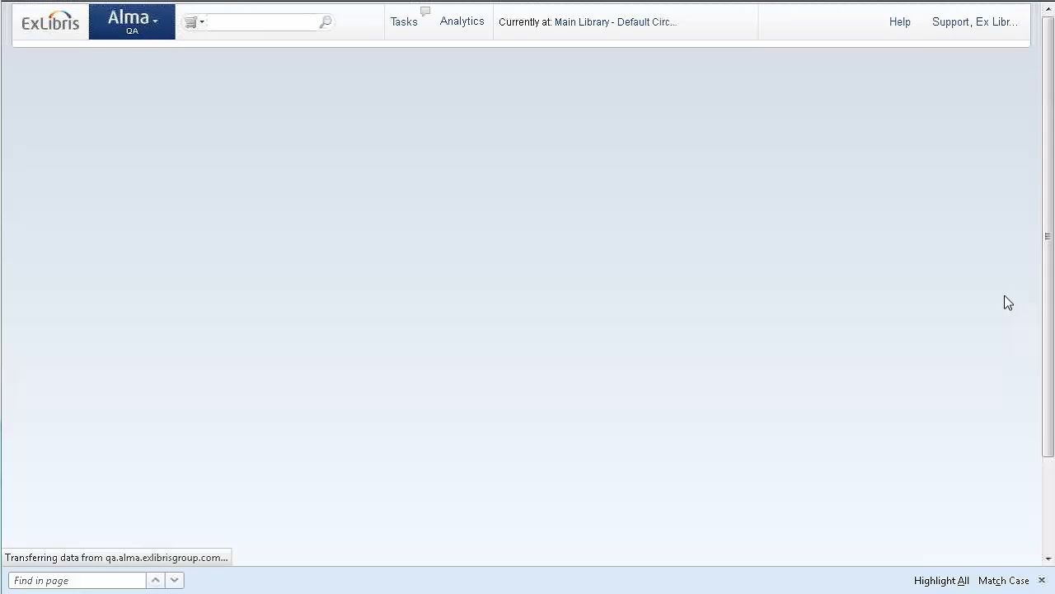
Set the request's pickup location to Resource Sharing Library and agree to the copyright terms.
scroll(176, 401, "down", 2)
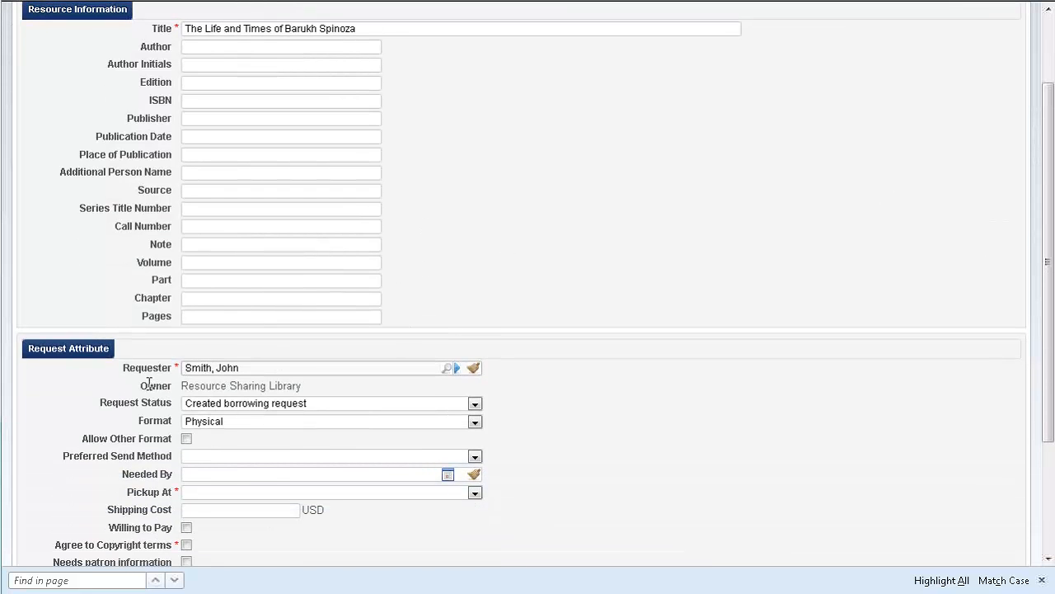
left_click_drag(185, 386, 294, 384)
triple_click(304, 386)
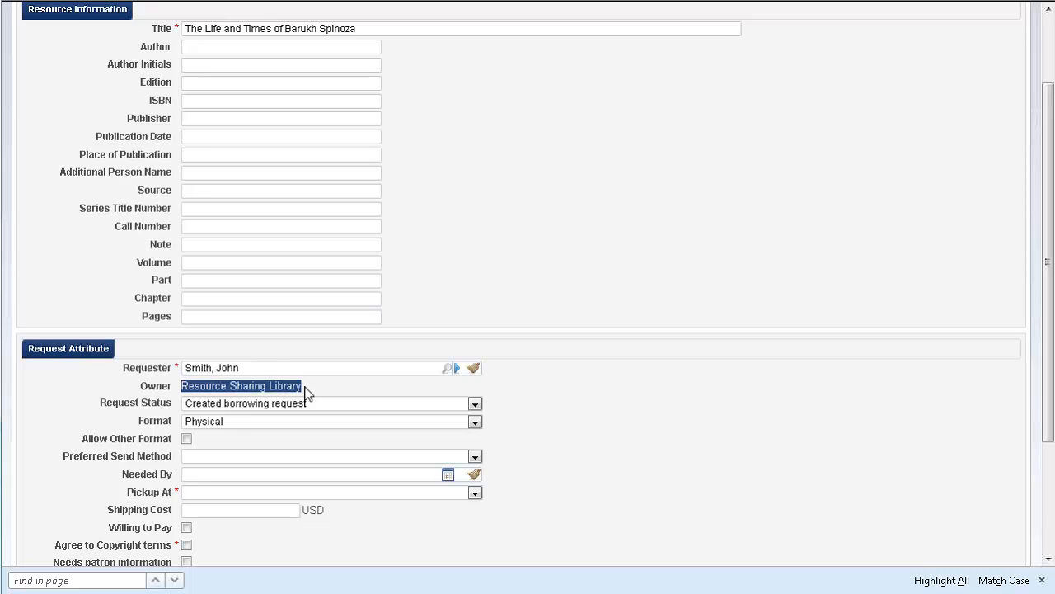
left_click(610, 393)
scroll(615, 396, "down", 3)
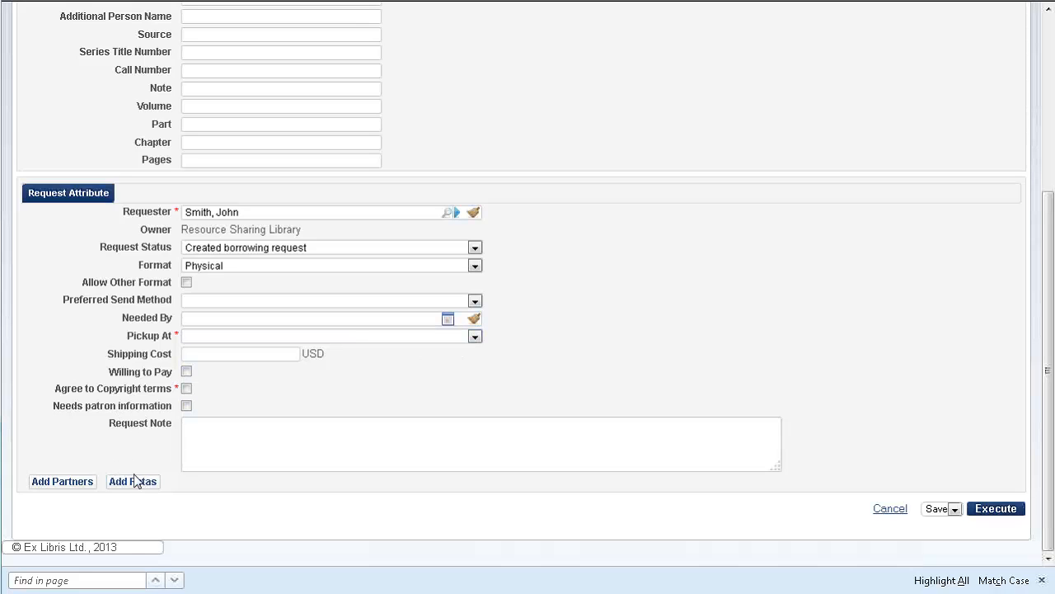
left_click(475, 337)
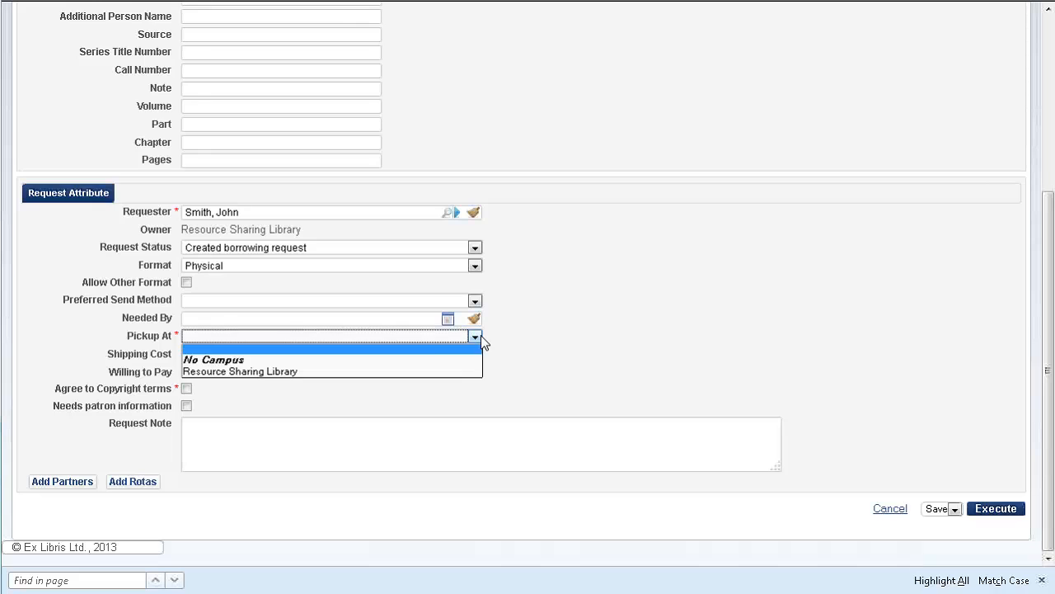
left_click(292, 370)
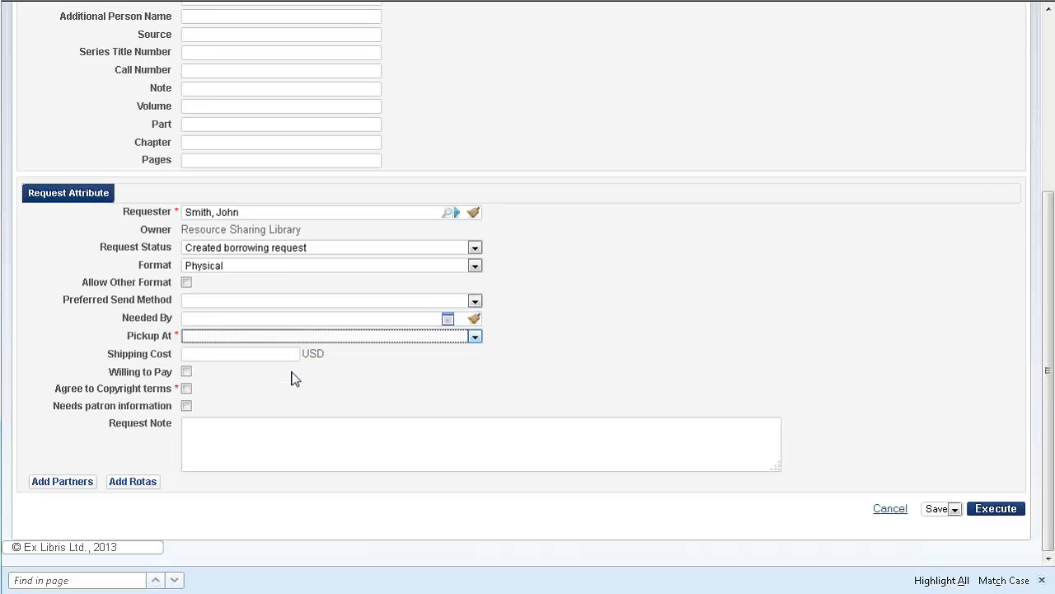
left_click(185, 388)
Add the Library-Level Rota template to the borrowing request and check the partner assigned from it.
left_click(137, 483)
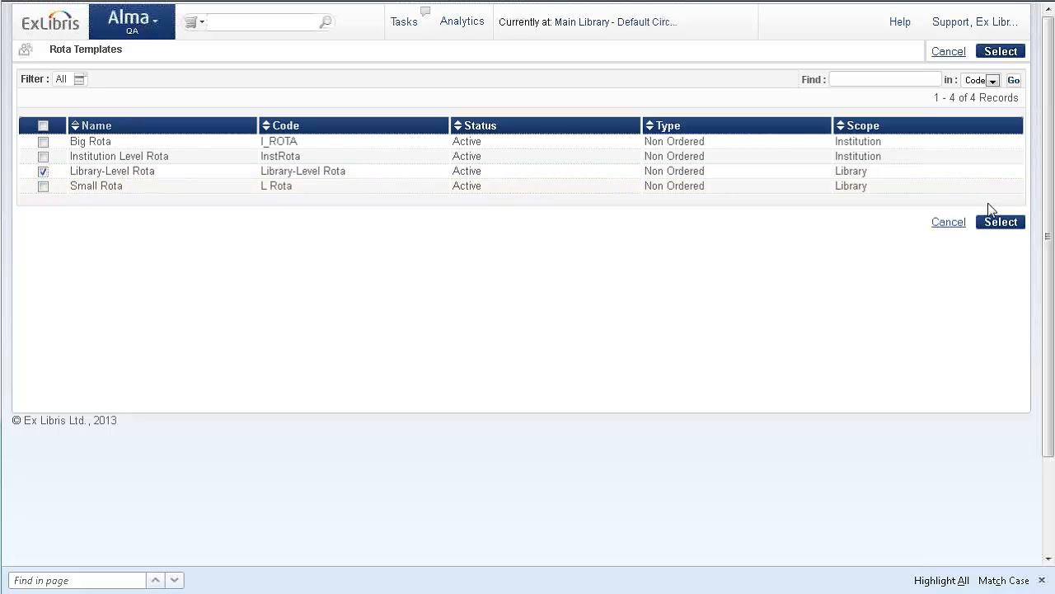
left_click(997, 224)
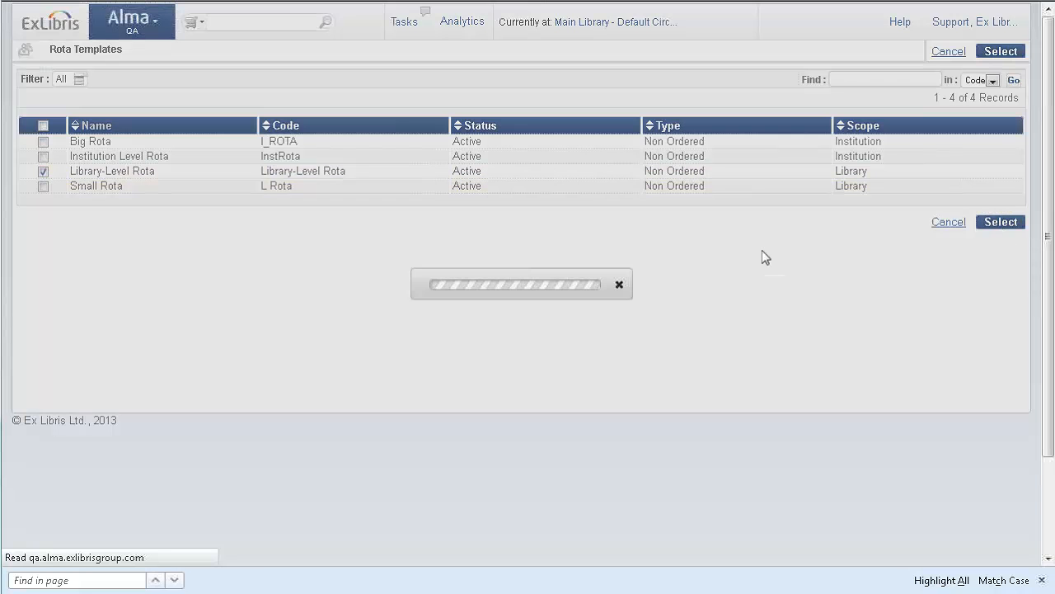
scroll(312, 249, "down", 4)
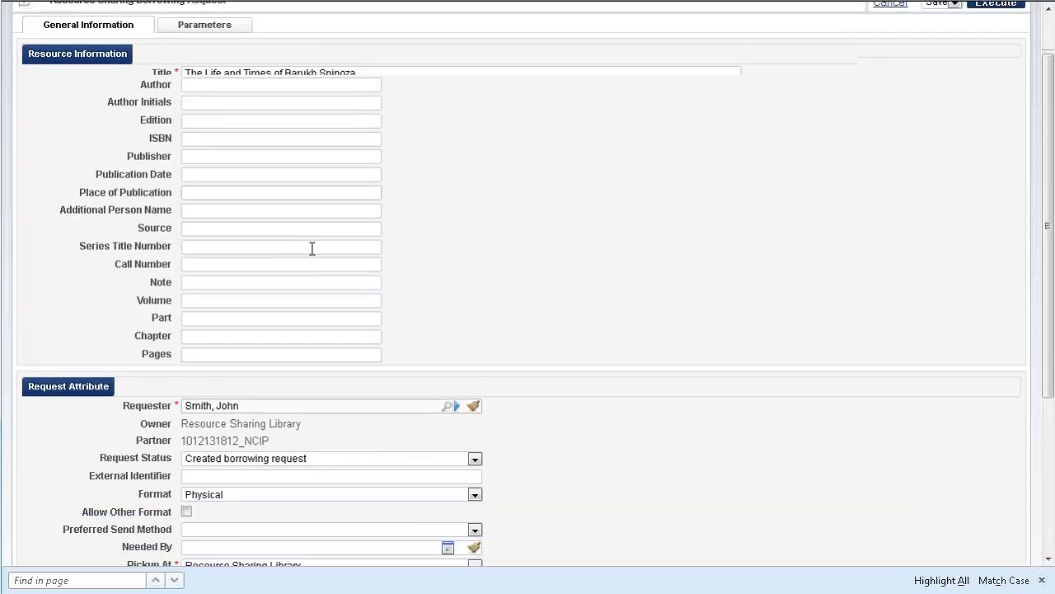
scroll(311, 248, "down", 3)
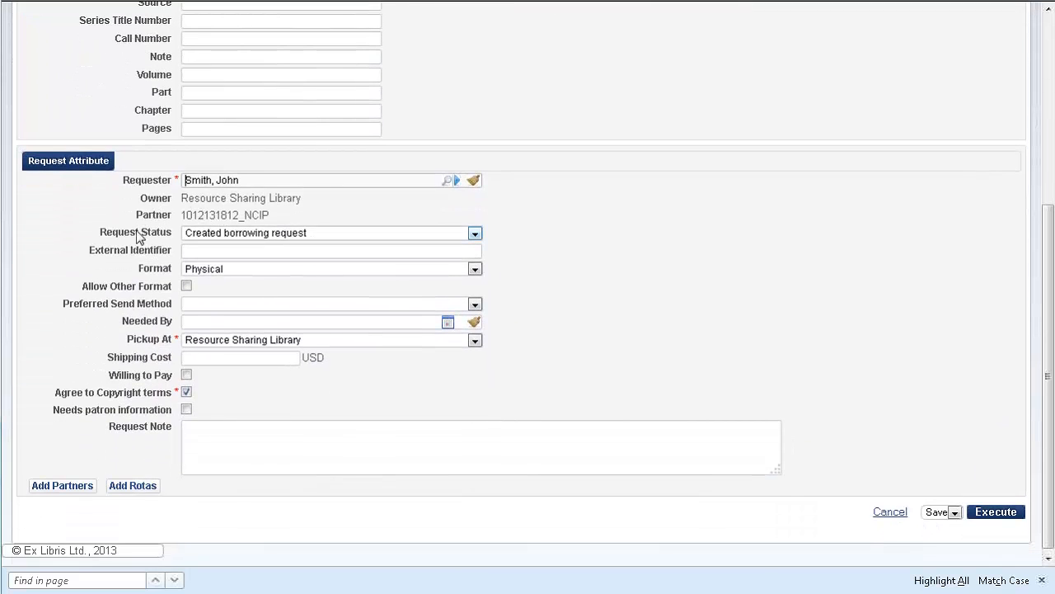
left_click_drag(184, 216, 283, 210)
triple_click(270, 211)
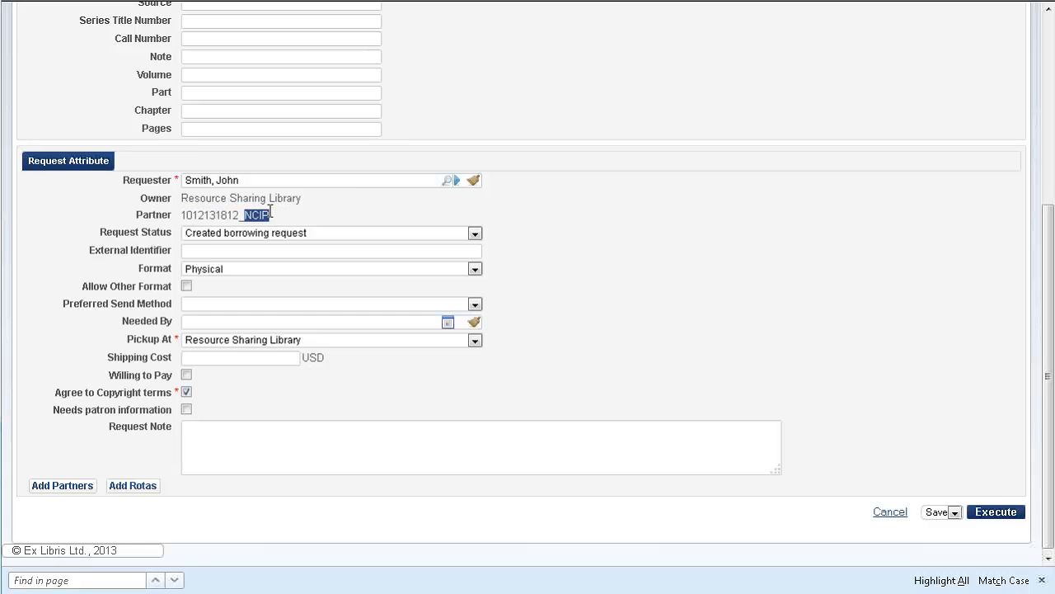
left_click(281, 222)
Execute the borrowing request and check the partner of "The Life and Times of Barukh Spinoza" in the requests list.
left_click(1018, 521)
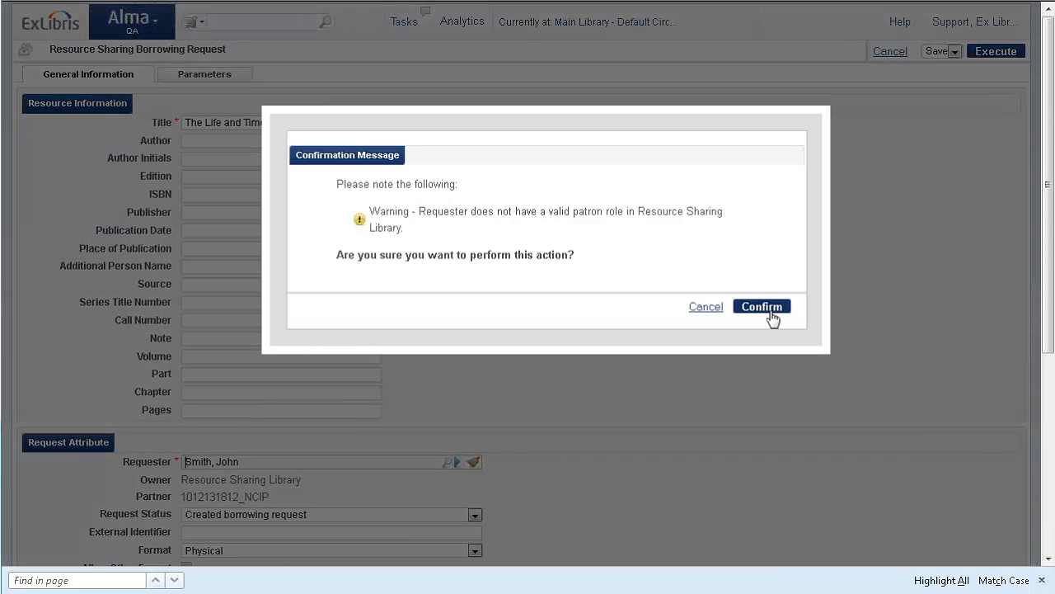
left_click(768, 310)
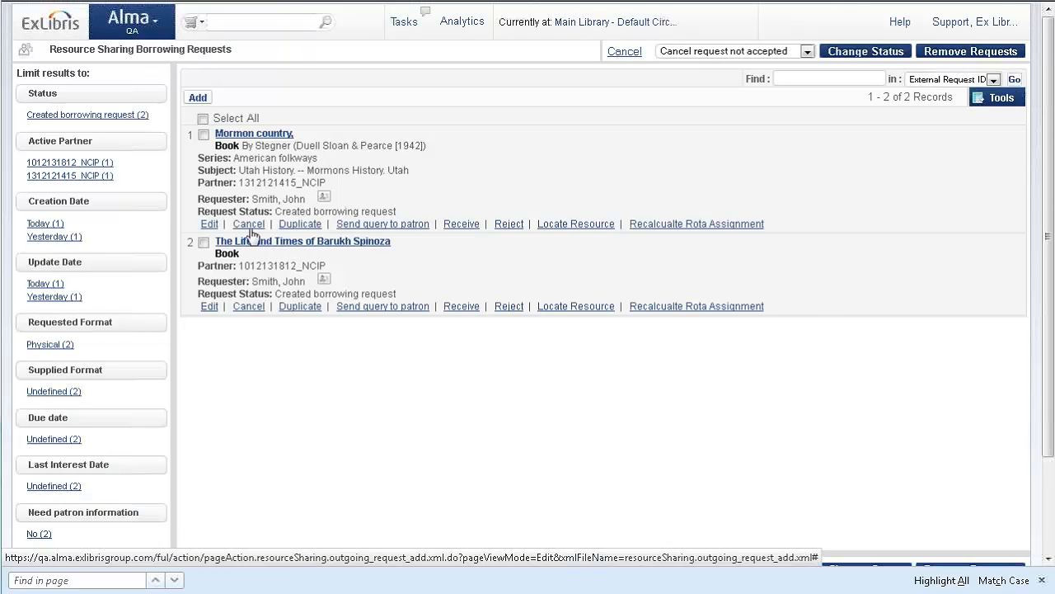
scroll(280, 265, "down", 2)
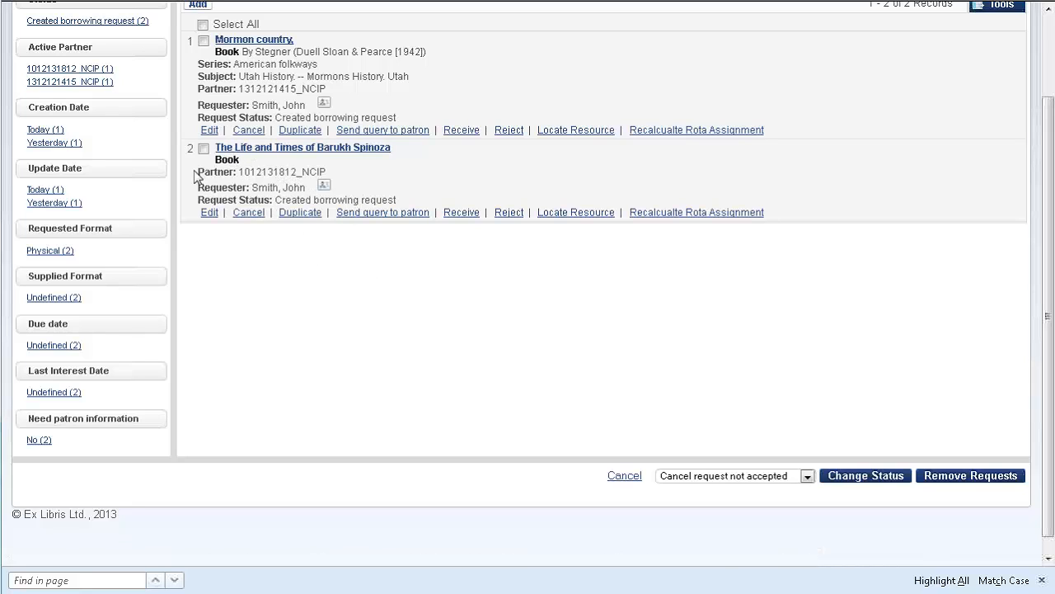
left_click_drag(188, 149, 328, 182)
left_click(318, 177)
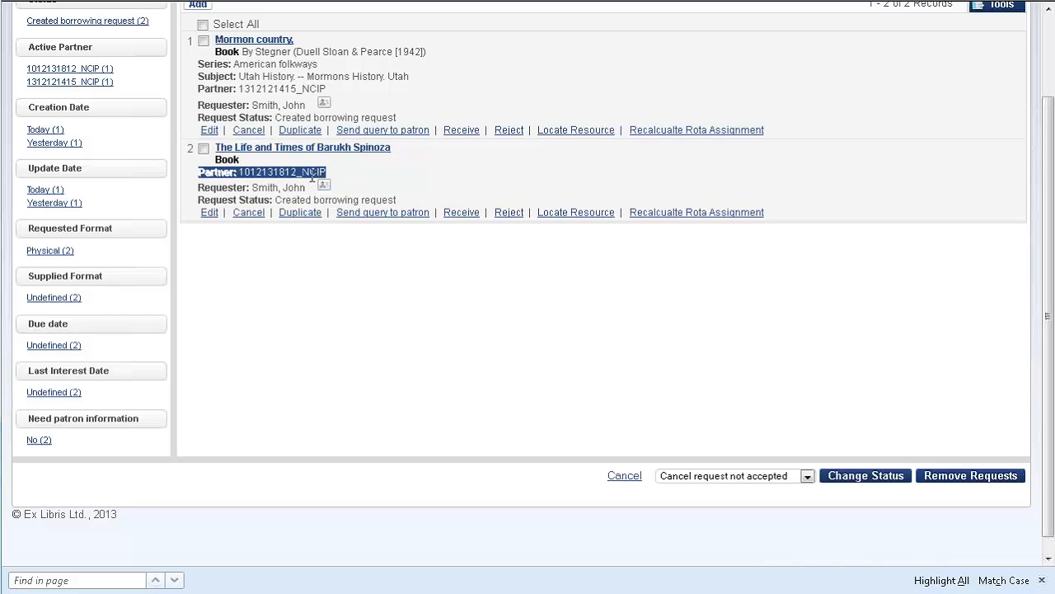